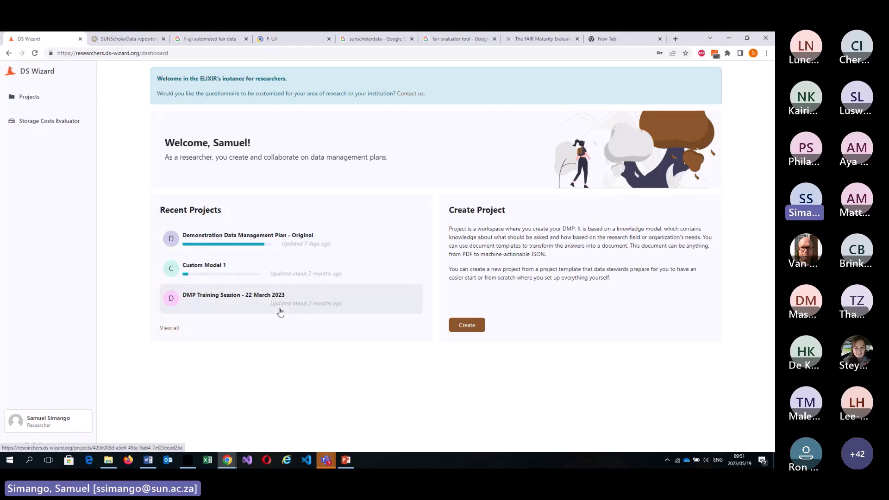
# - Switch to the SUNScholarData repository, go to My data and open the Weather_Observations_Stellenbosch_University_Library_V5 dataset
pyautogui.click(109, 37)
pyautogui.click(582, 74)
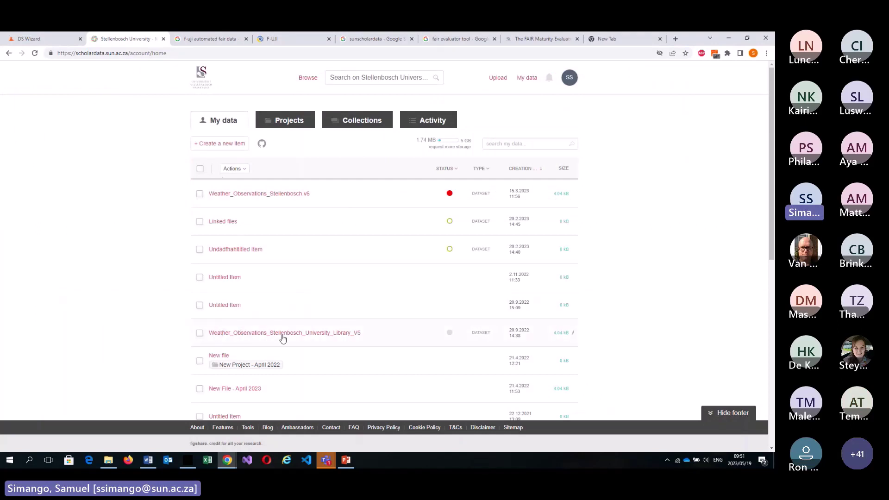
pyautogui.click(337, 339)
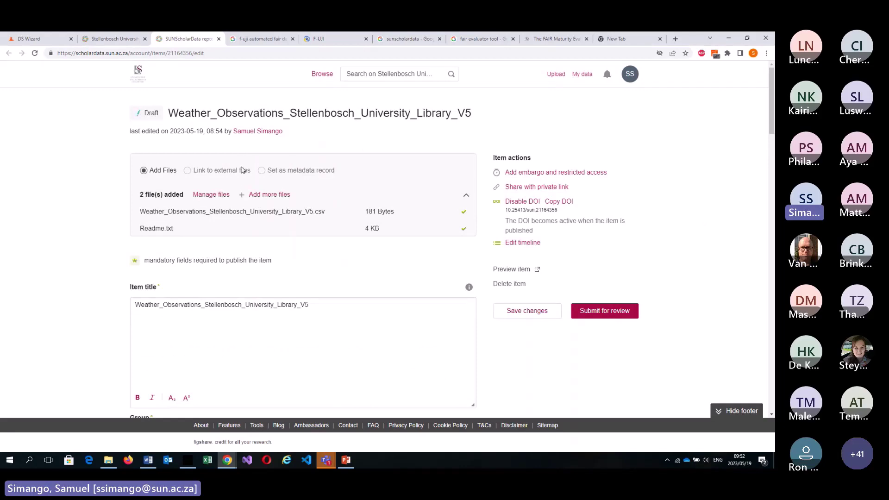
# - Examine the draft item's files and its metadata fields from title, group, authors and categories to keywords, description, funding, references and licence
pyautogui.scroll(-2, 234, 269)
pyautogui.scroll(-2, 234, 274)
pyautogui.scroll(5, 234, 273)
pyautogui.scroll(-1, 298, 269)
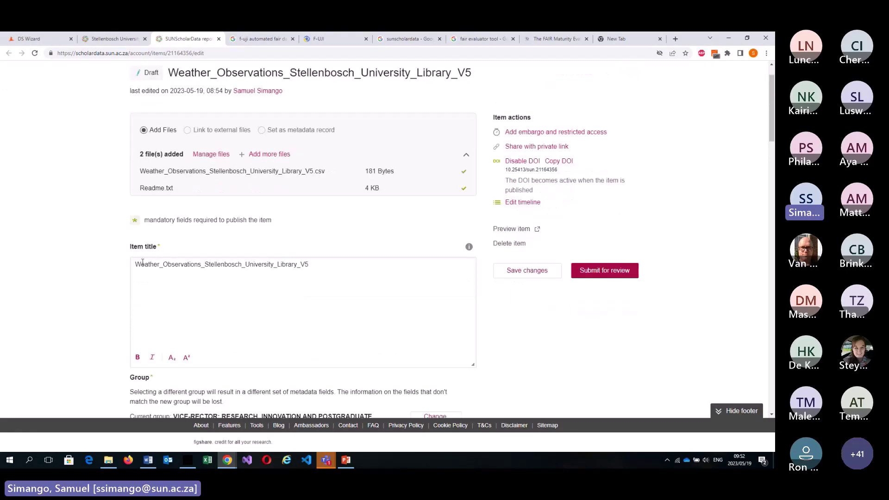
pyautogui.scroll(-4, 298, 270)
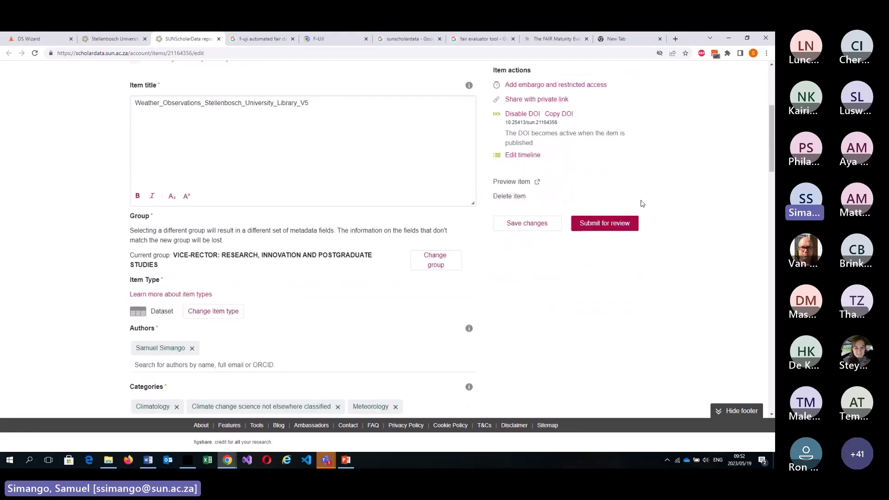
pyautogui.scroll(4, 323, 238)
pyautogui.scroll(-3, 293, 245)
pyautogui.scroll(-4, 293, 245)
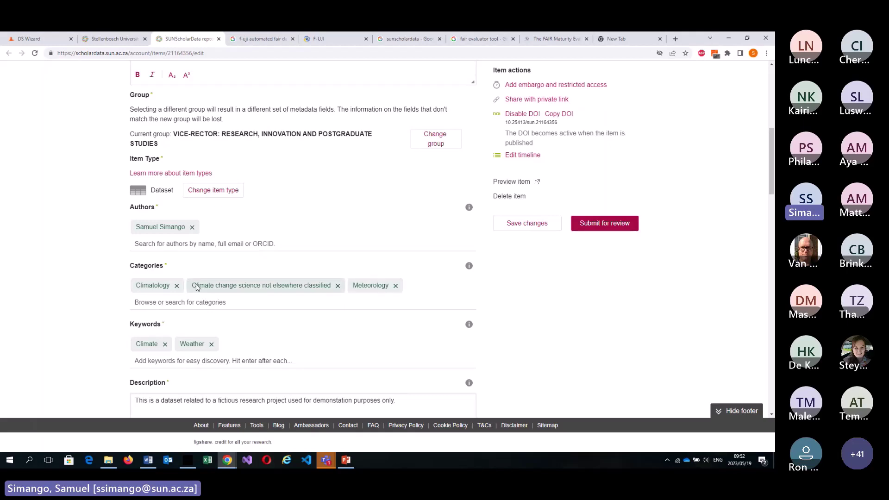
pyautogui.scroll(-2, 268, 293)
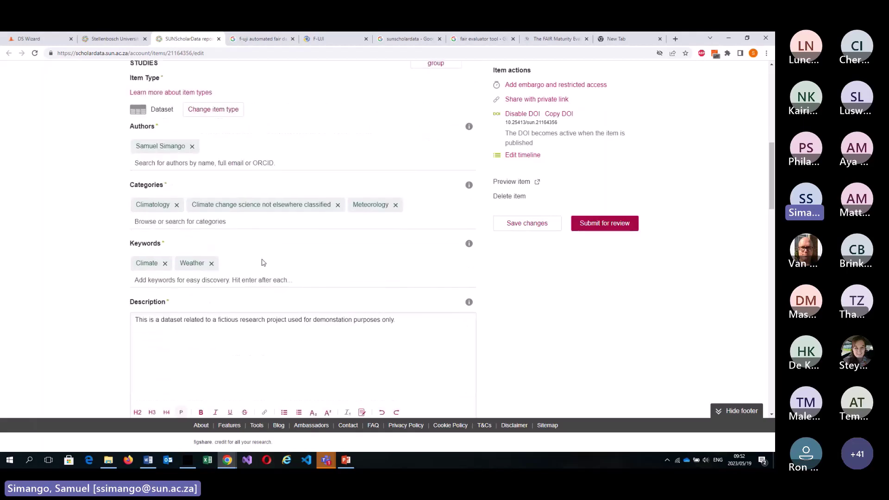
pyautogui.scroll(-1, 118, 231)
pyautogui.scroll(-3, 117, 232)
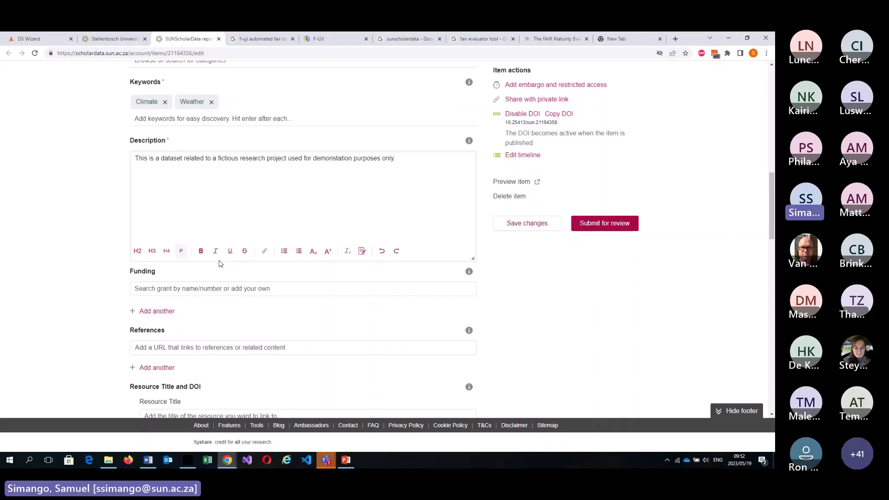
pyautogui.scroll(-4, 162, 217)
pyautogui.scroll(-3, 162, 217)
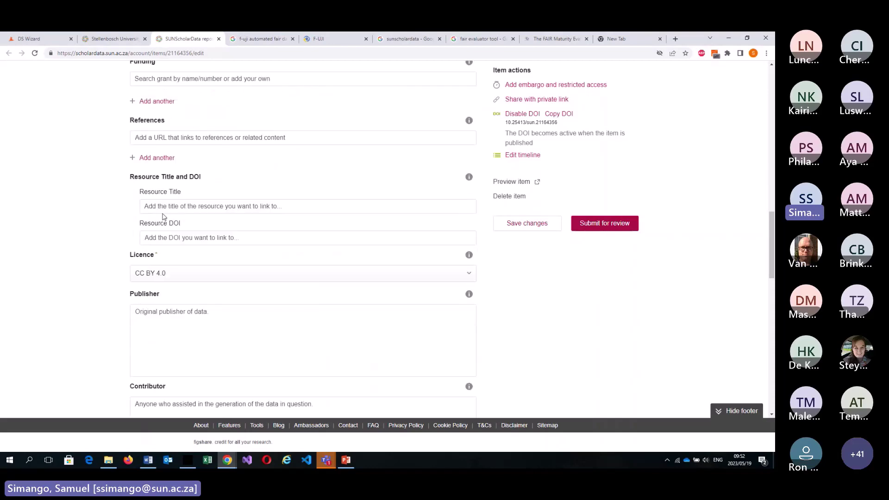
# - Go over the mandatory metadata fields again and check the remaining ones, including language, geographical location, academic group and related identifiers
pyautogui.scroll(14, 163, 215)
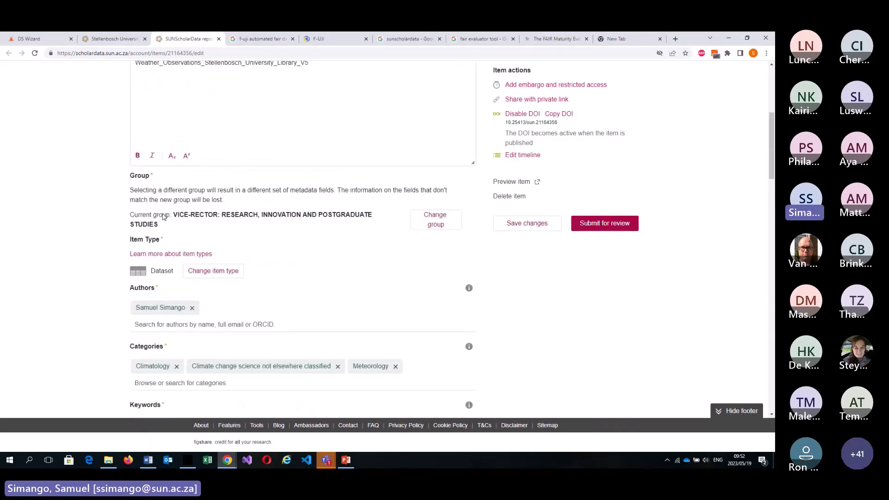
pyautogui.scroll(5, 163, 217)
pyautogui.scroll(-5, 167, 213)
pyautogui.scroll(2, 169, 212)
pyautogui.scroll(-20, 168, 213)
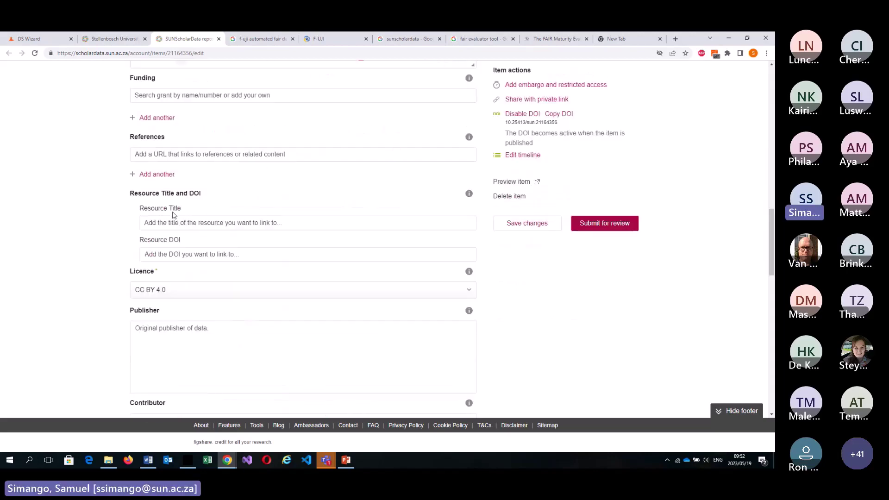
pyautogui.scroll(-10, 173, 214)
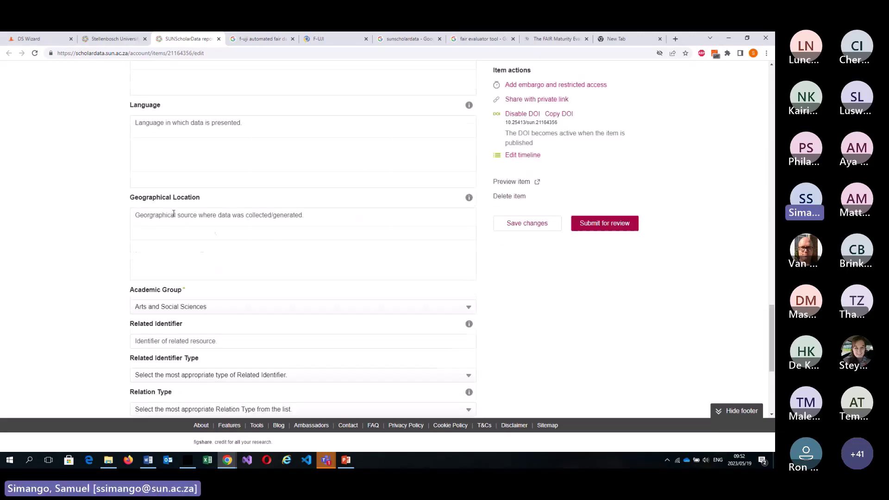
# - Submit the Weather_Observations_Stellenbosch_University_Library_V5 item for review, confirm the submission and return to the item's header
pyautogui.click(615, 223)
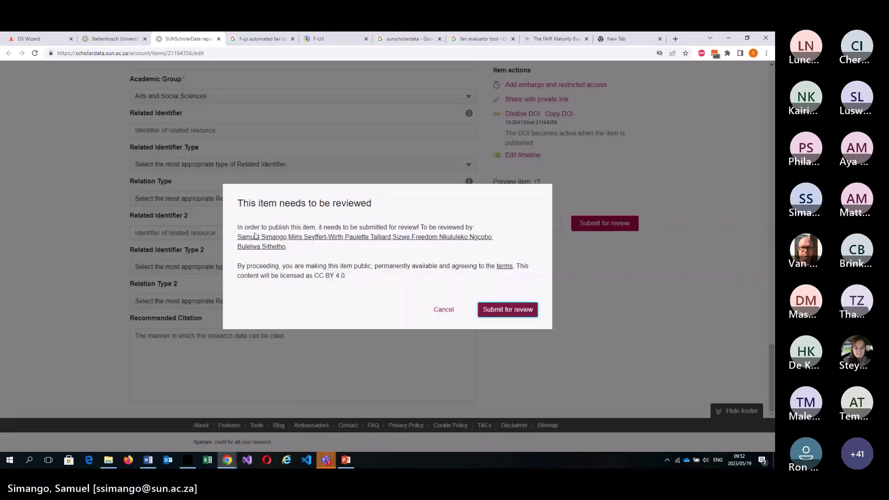
pyautogui.click(501, 309)
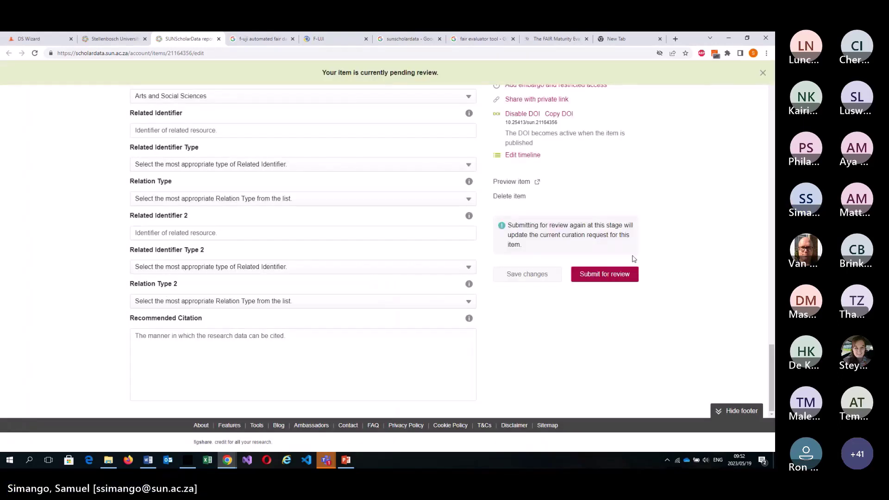
pyautogui.scroll(15, 634, 258)
pyautogui.scroll(10, 631, 253)
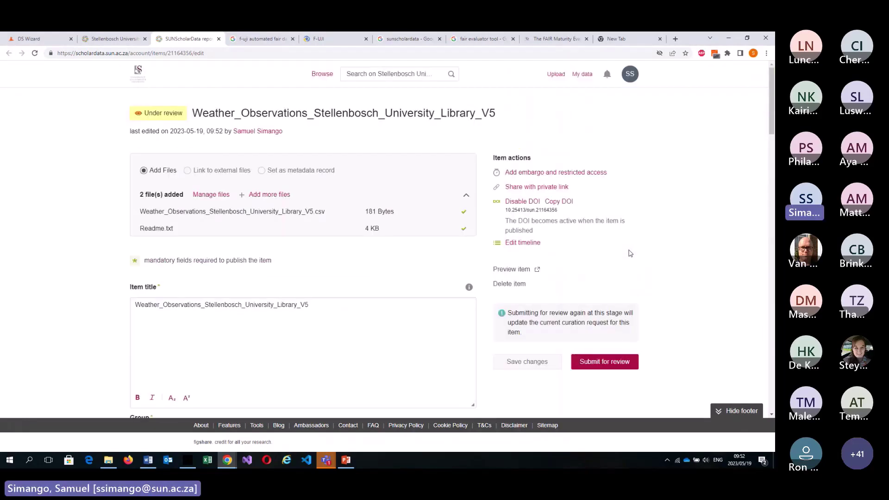
# - Open the repository's public home page in a new tab, place it ahead of the My data tab and view the posted items
pyautogui.click(630, 75)
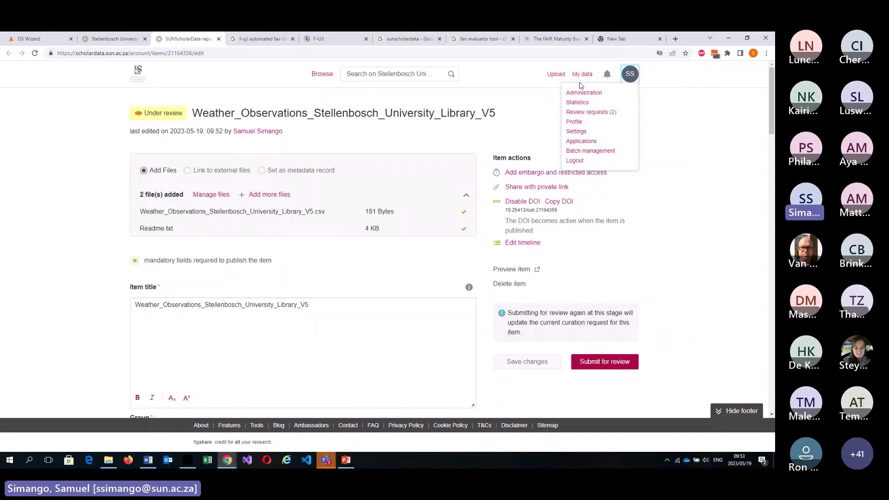
pyautogui.click(79, 40)
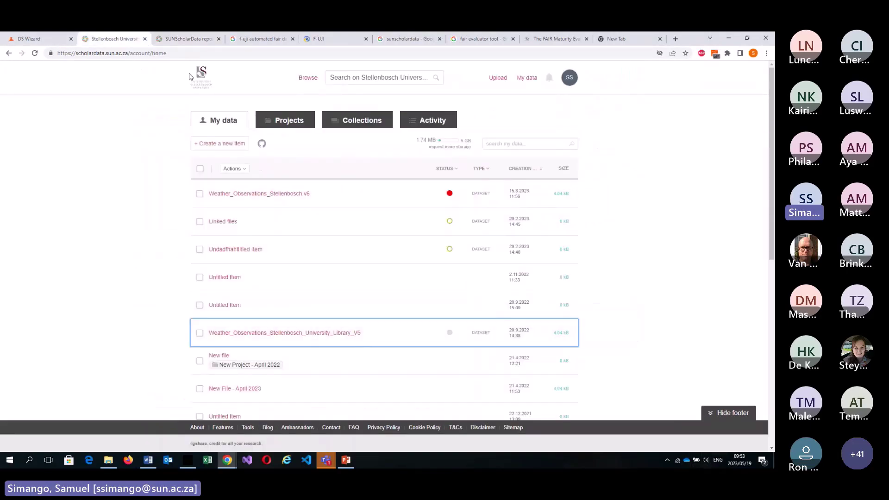
pyautogui.rightClick(203, 73)
pyautogui.click(232, 76)
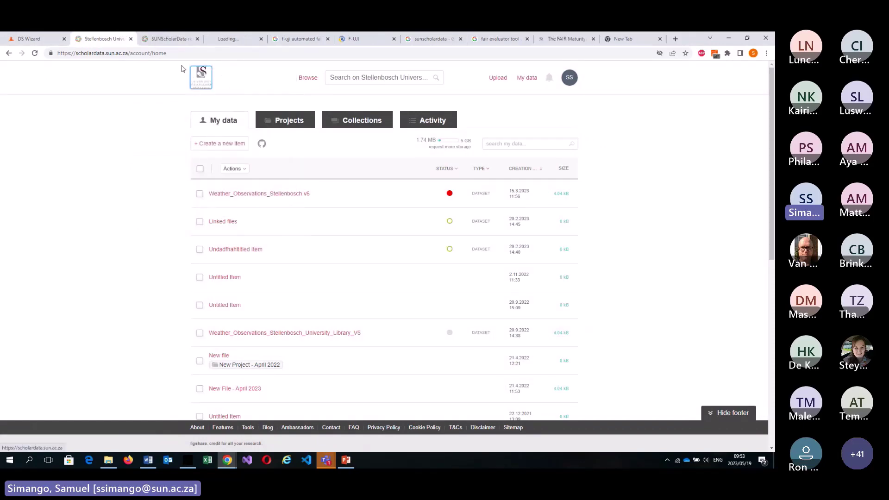
pyautogui.moveTo(229, 38); pyautogui.dragTo(101, 35)
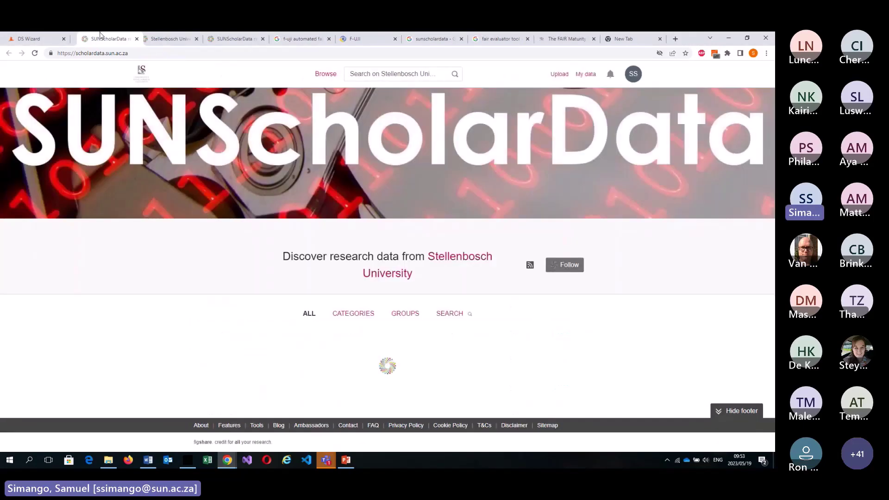
pyautogui.scroll(-2, 204, 256)
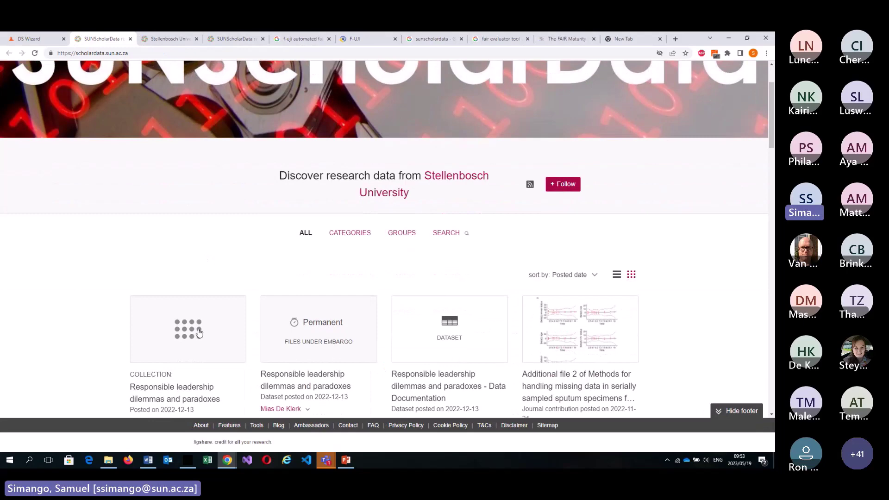
# - Return to the My data page and open the account menu that contains the review requests
pyautogui.moveTo(327, 465)
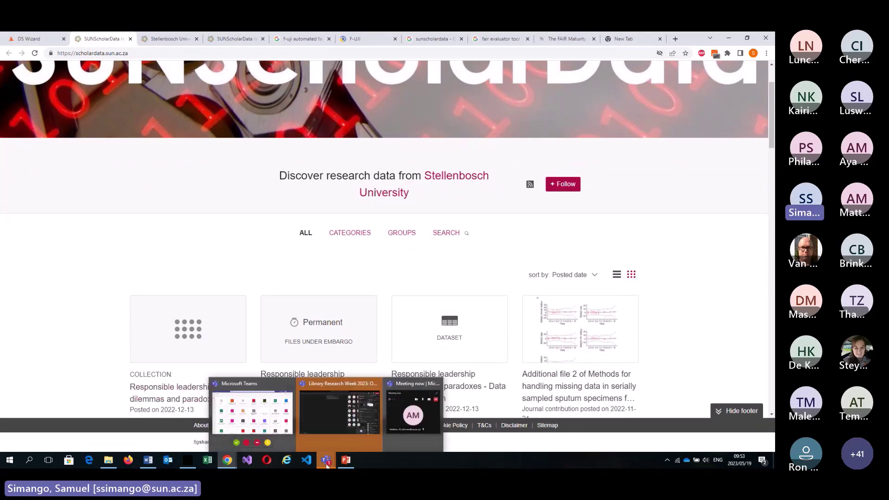
pyautogui.moveTo(233, 461)
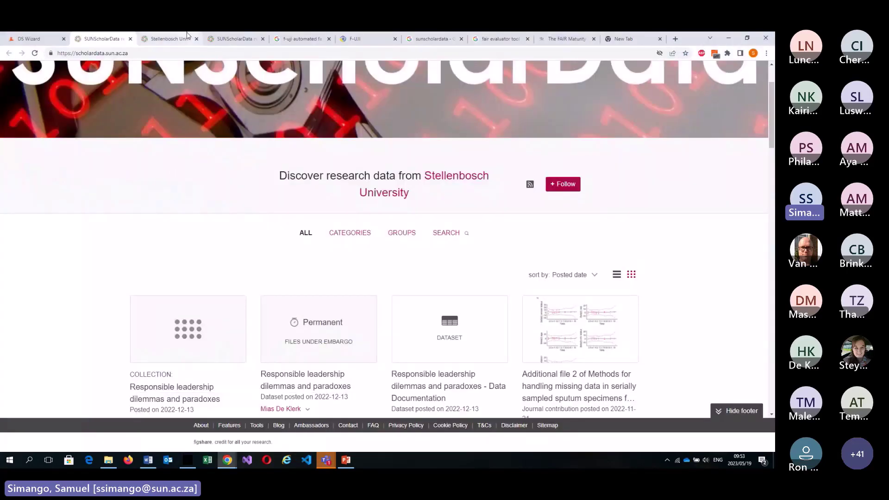
pyautogui.click(190, 37)
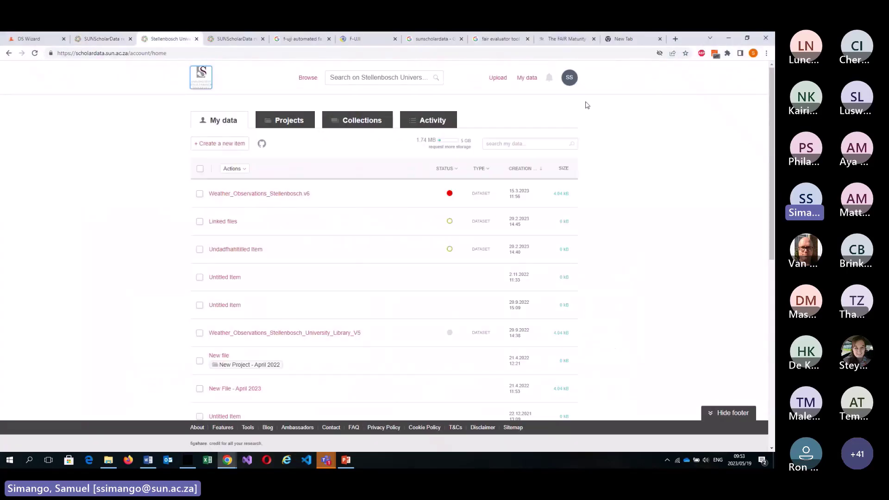
pyautogui.click(569, 78)
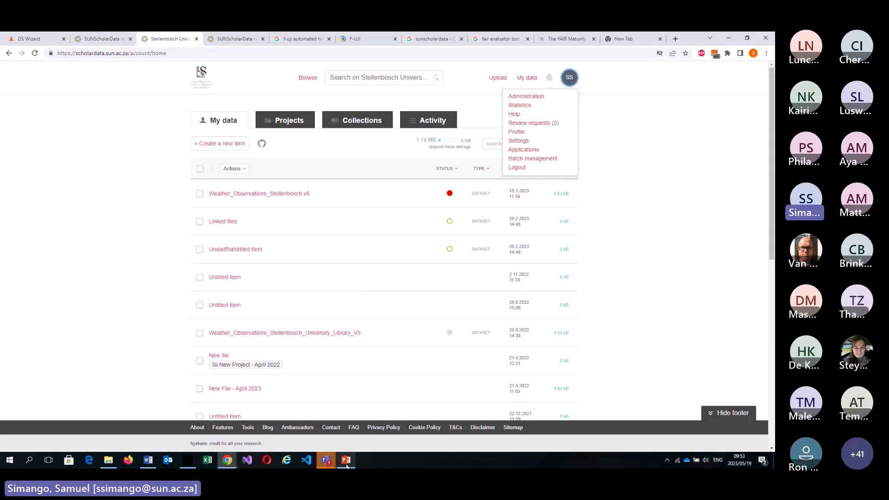
# - Switch to the Library Research Week 2023 meeting in Microsoft Teams, use the microphone control and stop the screen share
pyautogui.moveTo(326, 460)
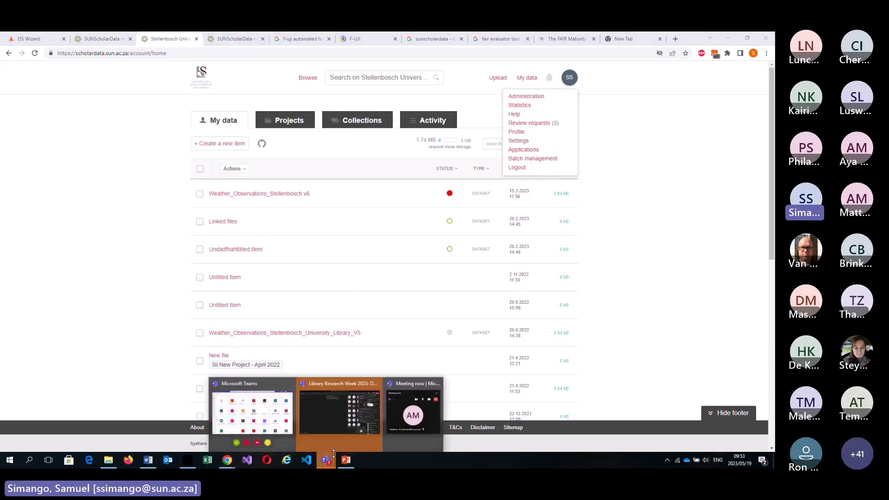
pyautogui.click(333, 418)
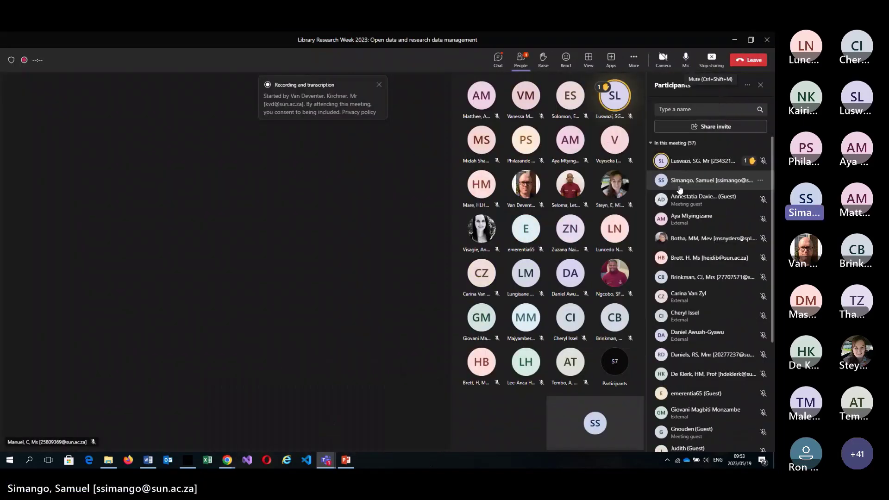
pyautogui.click(680, 70)
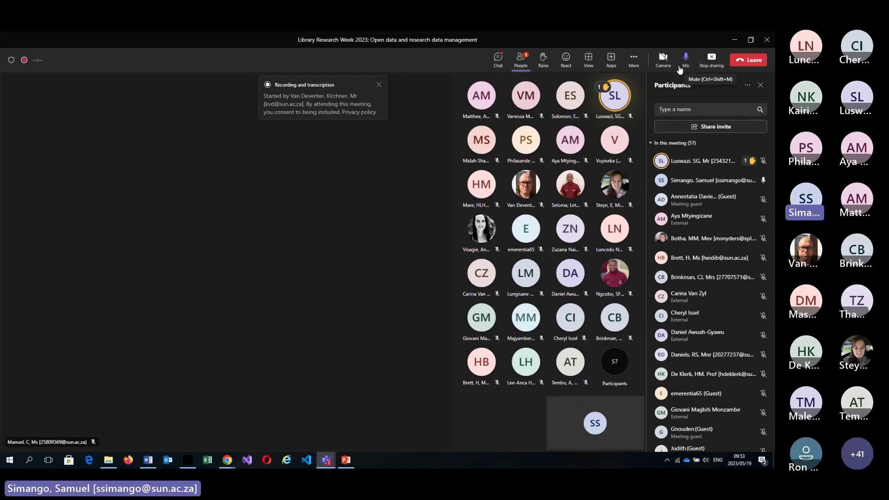
pyautogui.click(714, 61)
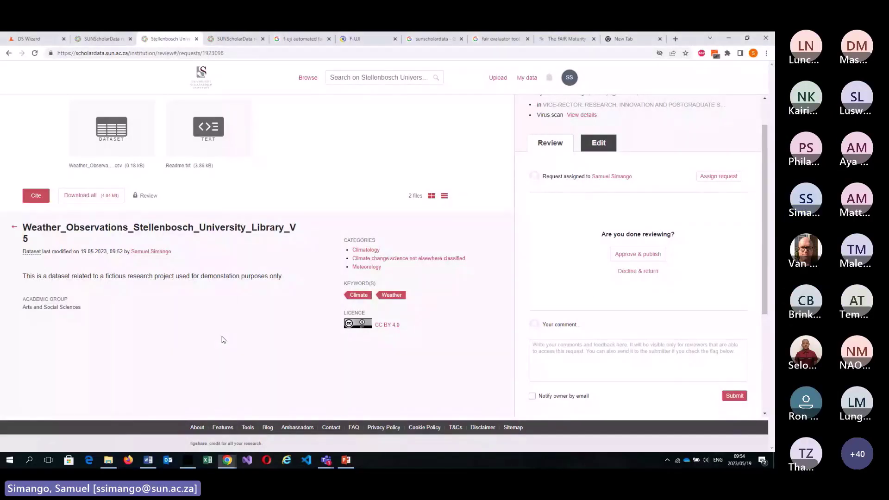
# - Approve and publish the review request for Weather_Observations_Stellenbosch_University_Library_V5 without a message to the author
pyautogui.scroll(-1, 603, 259)
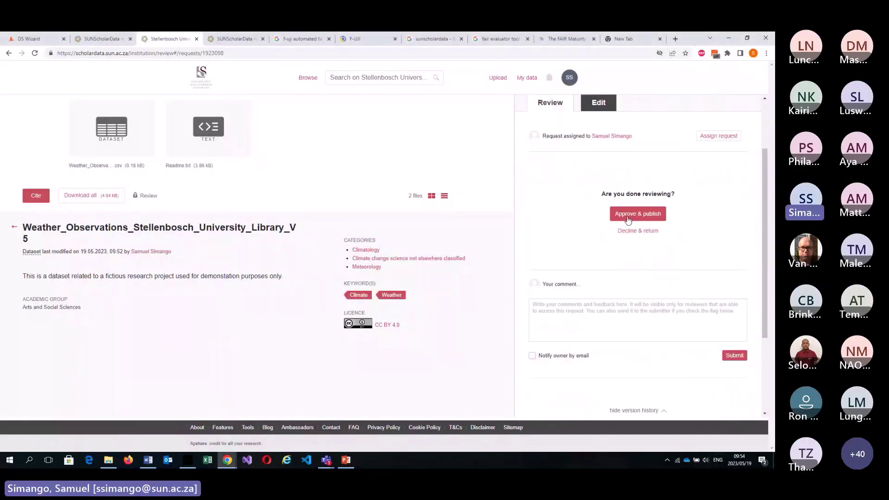
pyautogui.scroll(-1, 709, 315)
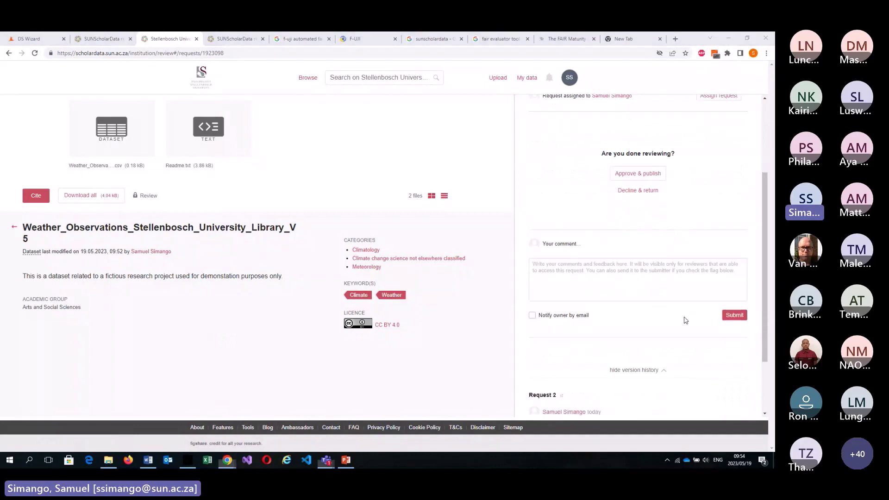
pyautogui.click(640, 175)
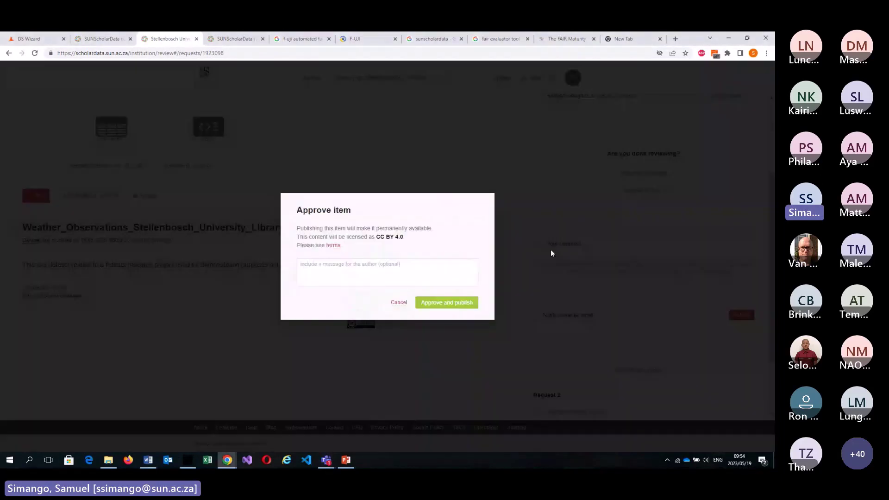
pyautogui.click(435, 304)
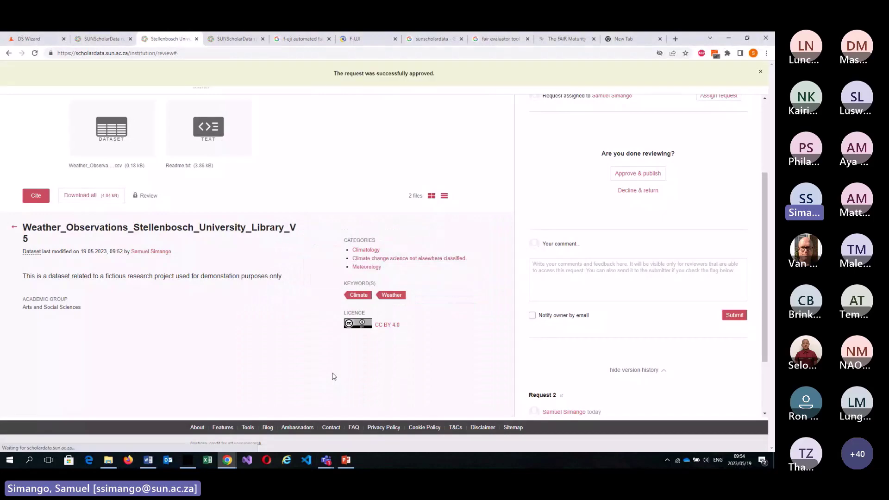
# - Reload the repository's public home page and look for the published dataset among the items sorted by posted date
pyautogui.click(245, 39)
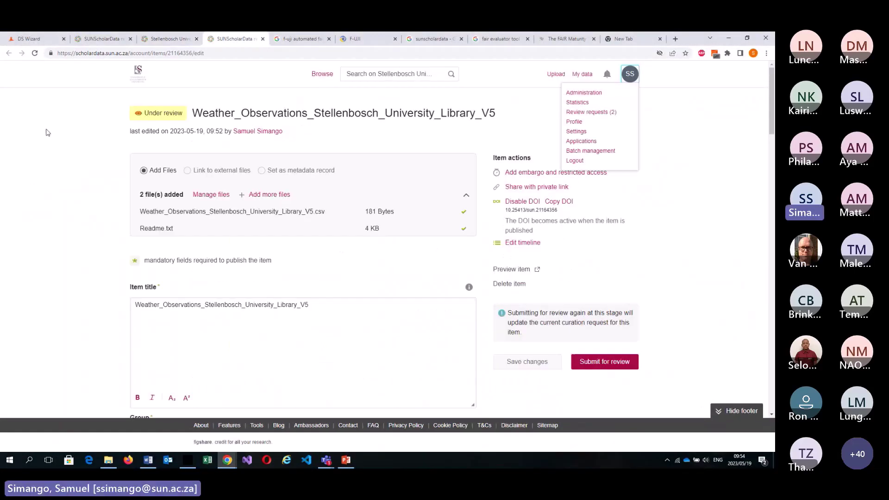
pyautogui.click(97, 39)
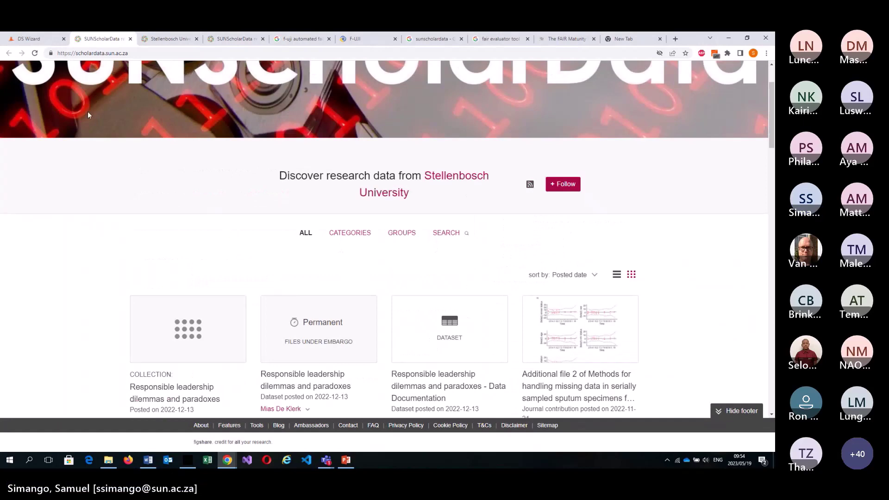
pyautogui.click(35, 53)
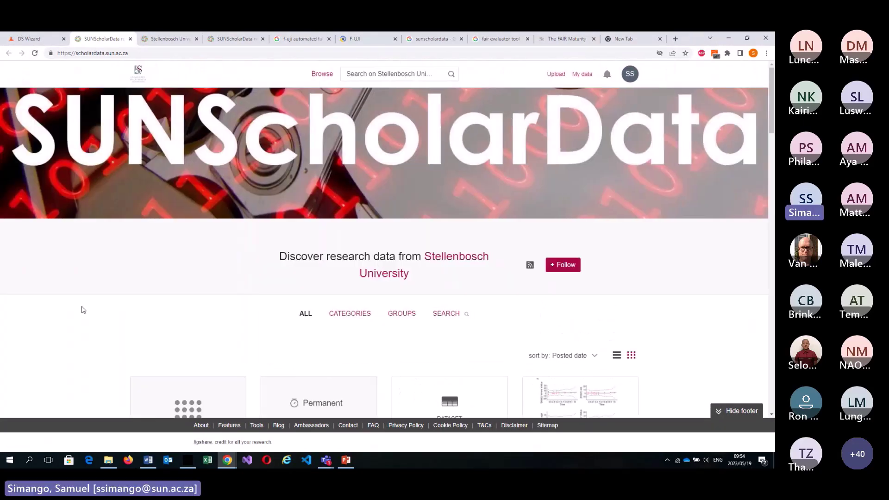
pyautogui.scroll(-1, 90, 310)
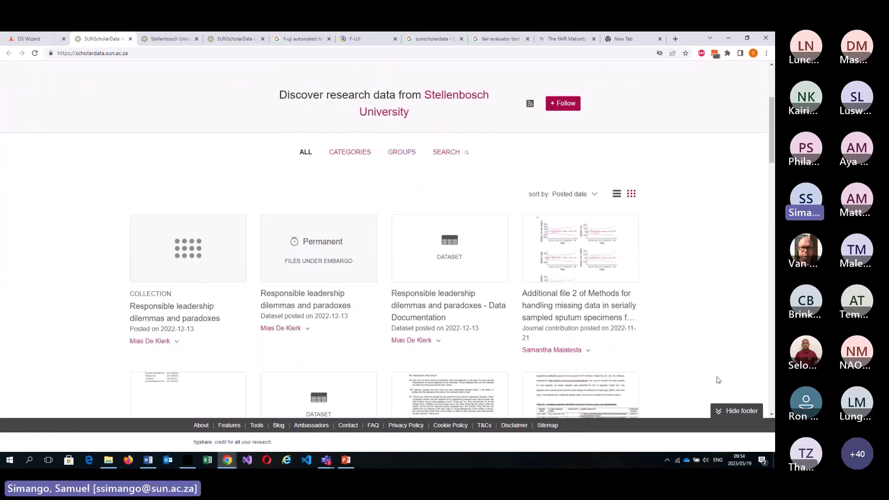
# - Reload the repository home page and open the Weather_Observations_Stellenbosch_University_Library_V5 dataset record to view its published metadata
pyautogui.click(35, 53)
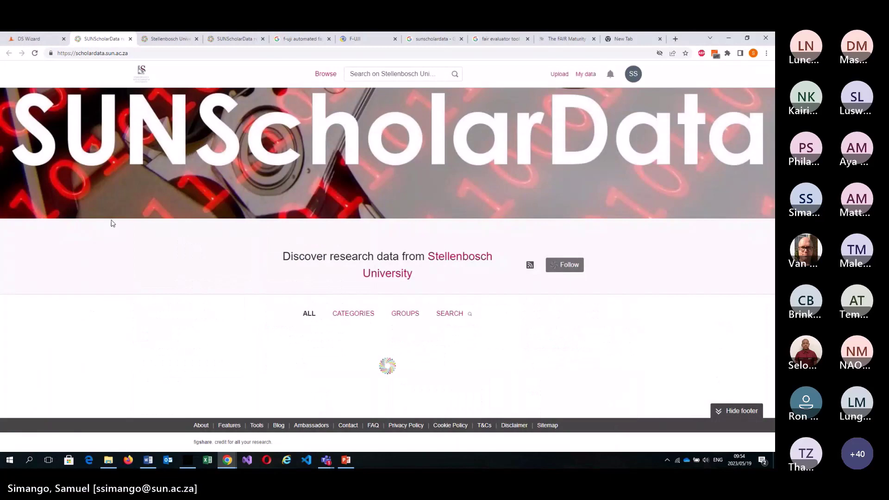
pyautogui.scroll(-4, 111, 225)
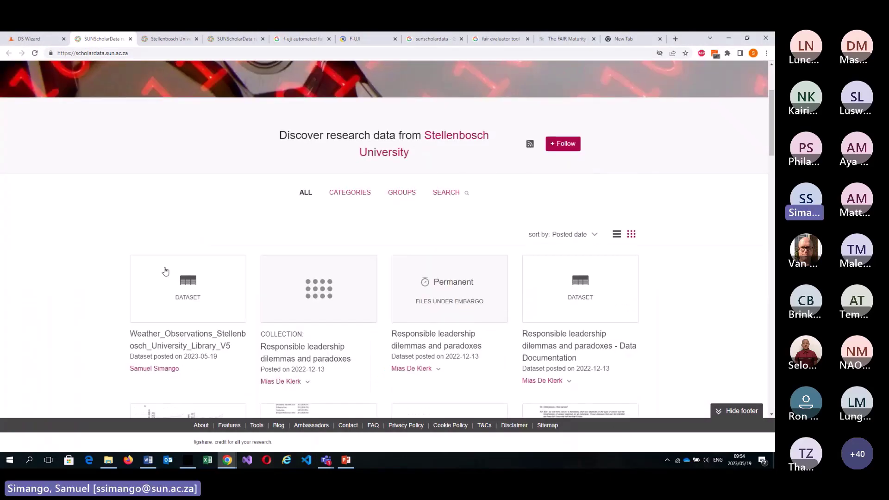
pyautogui.click(163, 258)
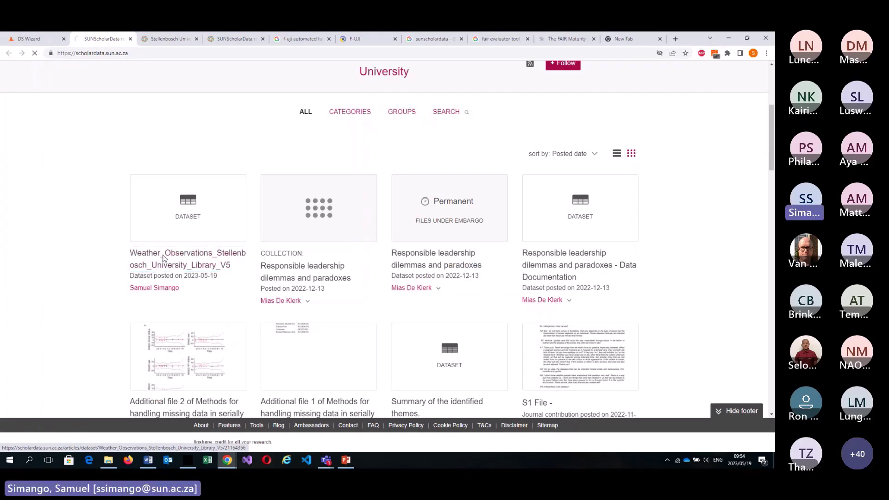
pyautogui.scroll(-3, 435, 265)
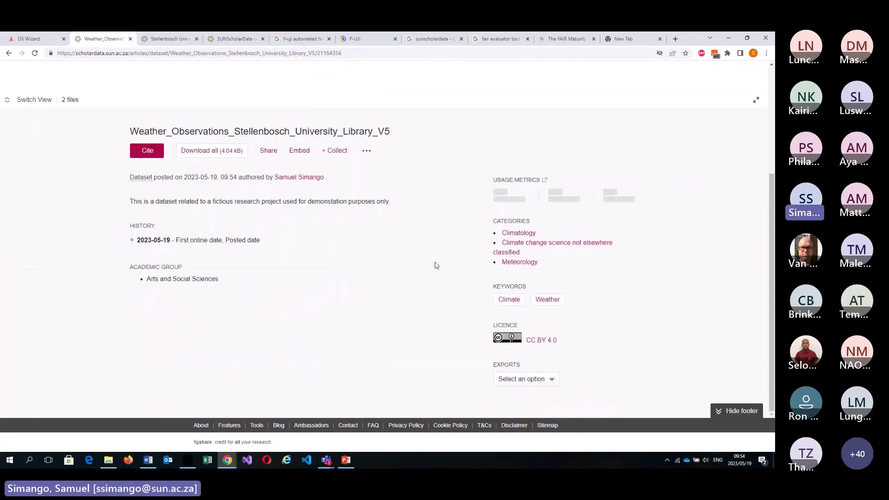
pyautogui.scroll(2, 69, 334)
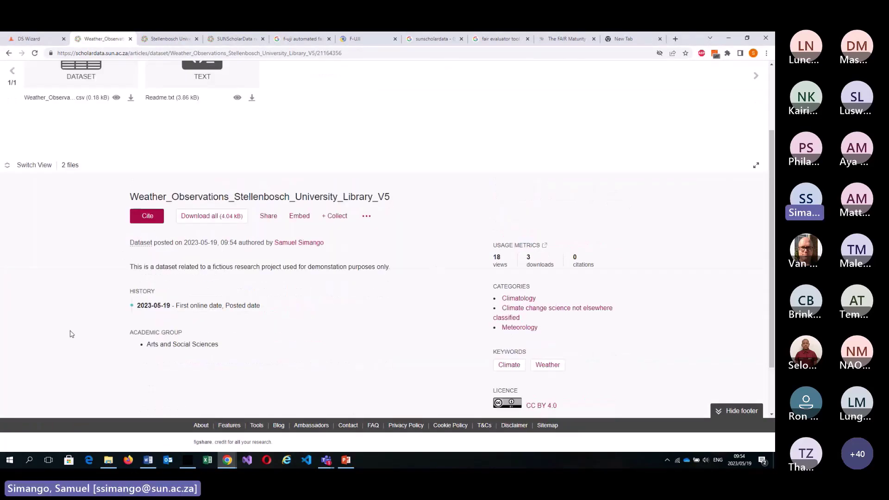
# - Open the citation details of the published weather dataset and copy its DOI
pyautogui.click(146, 231)
pyautogui.moveTo(136, 318)
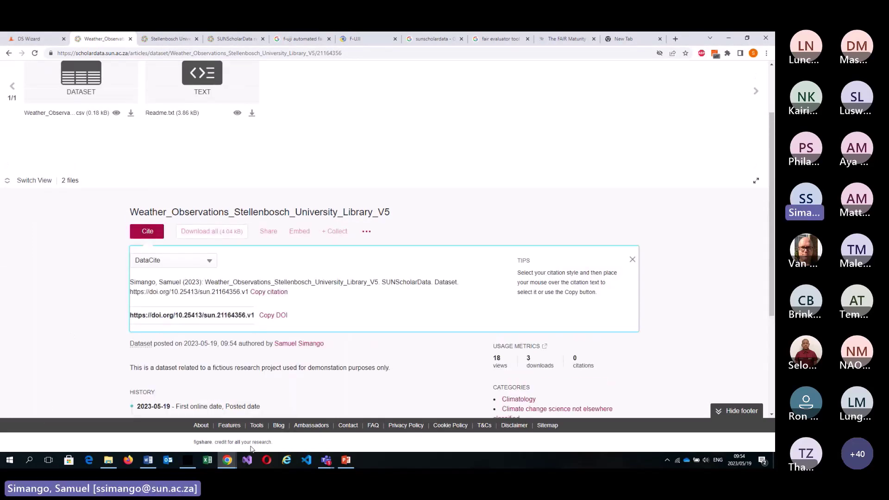
pyautogui.click(275, 319)
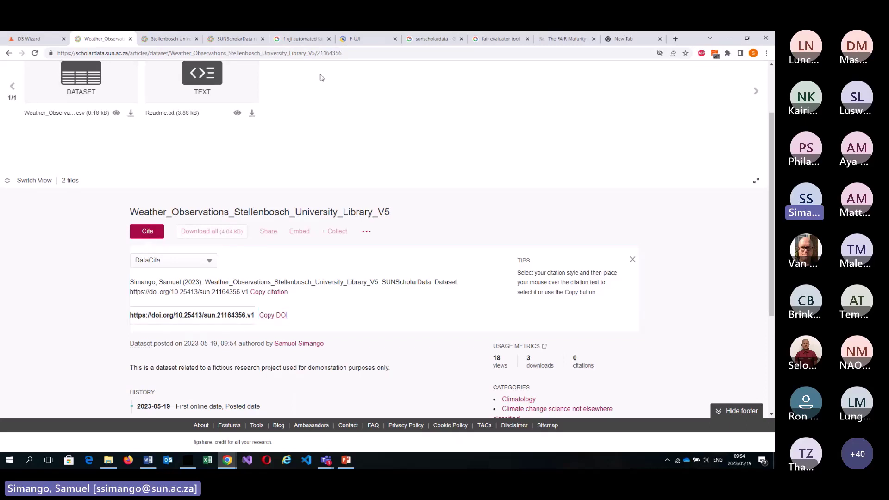
# - Reopen the F-UJI assessment form from the "f-uji automated fair data" search results, looking at the FAIRsFAIR tool page on the way
pyautogui.click(362, 40)
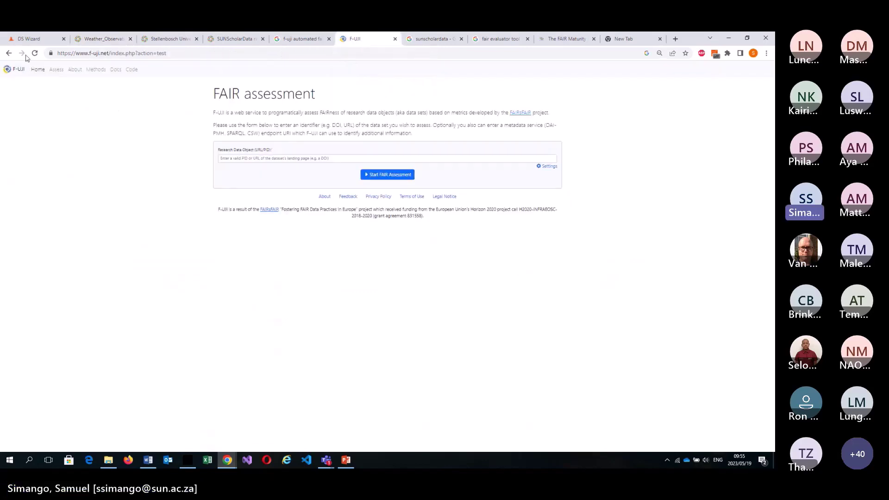
pyautogui.click(396, 39)
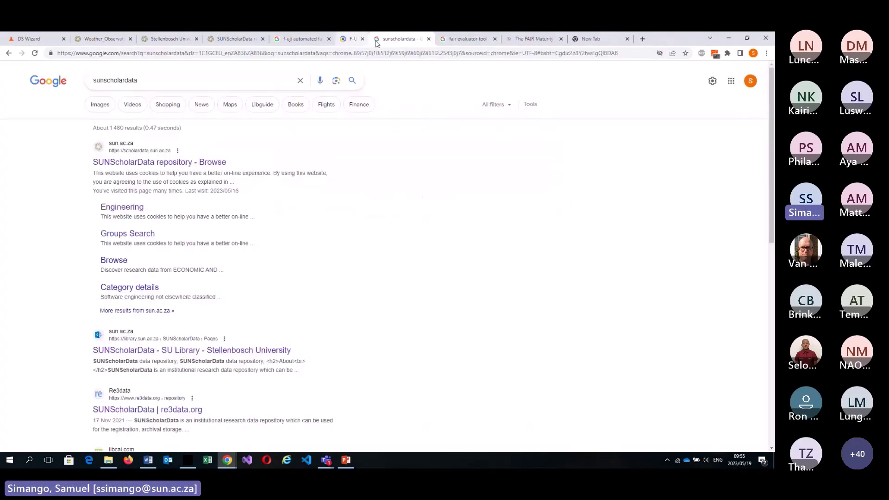
pyautogui.click(301, 39)
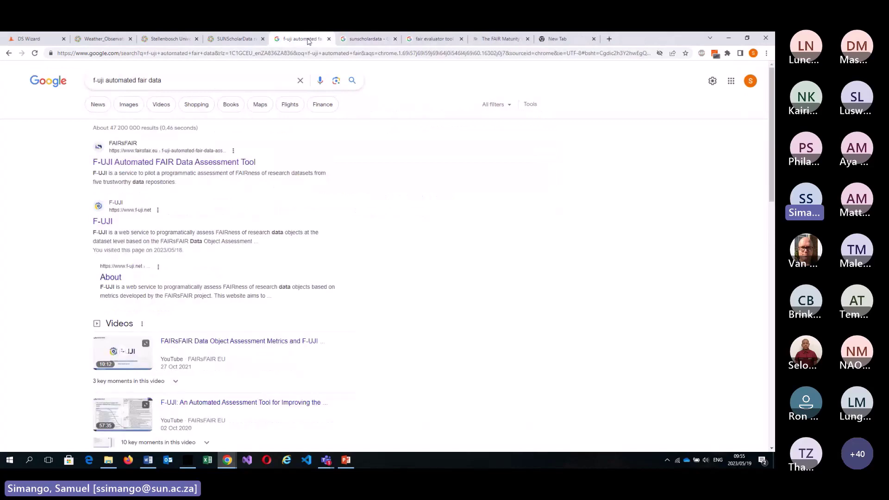
pyautogui.click(151, 165)
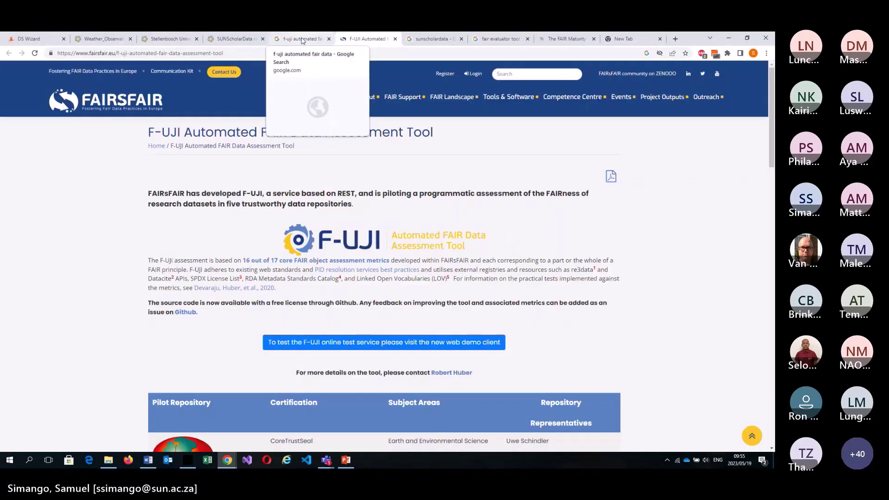
pyautogui.click(302, 39)
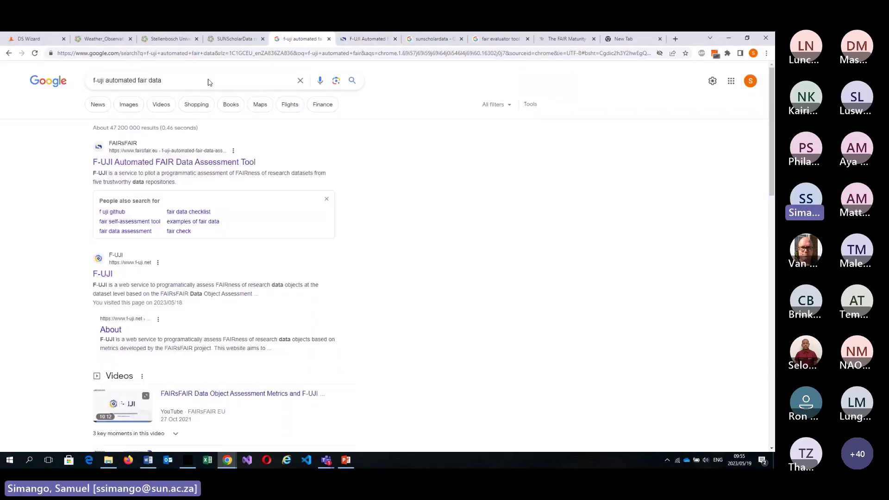
pyautogui.click(103, 274)
pyautogui.click(419, 39)
pyautogui.click(388, 232)
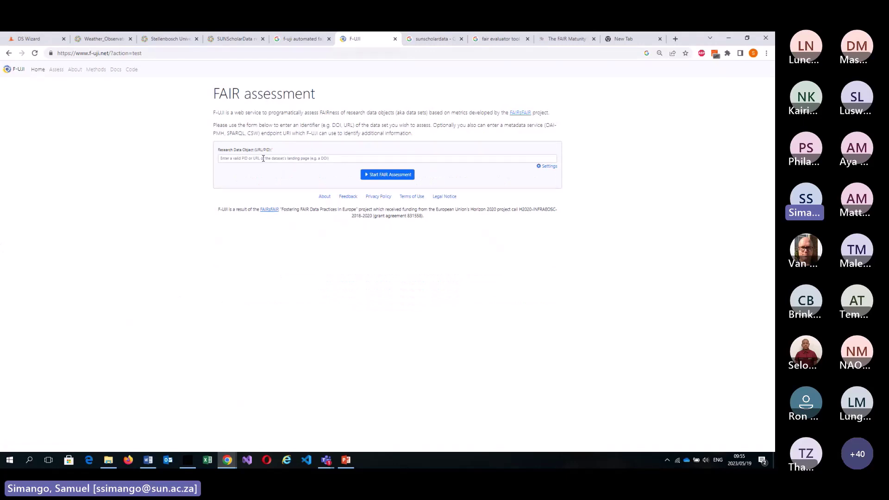
pyautogui.click(263, 158)
pyautogui.rightClick(263, 158)
pyautogui.click(283, 208)
pyautogui.click(385, 176)
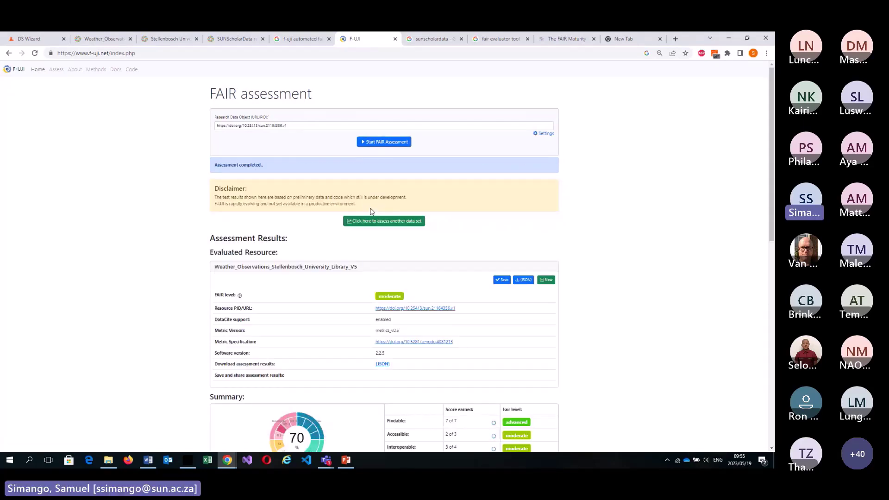
# - Review the F-UJI assessment's FAIR level, the summary scores per principle and the report's list of metrics
pyautogui.moveTo(772, 127)
pyautogui.mouseDown()
pyautogui.moveTo(772, 204)
pyautogui.moveTo(772, 136)
pyautogui.mouseUp()
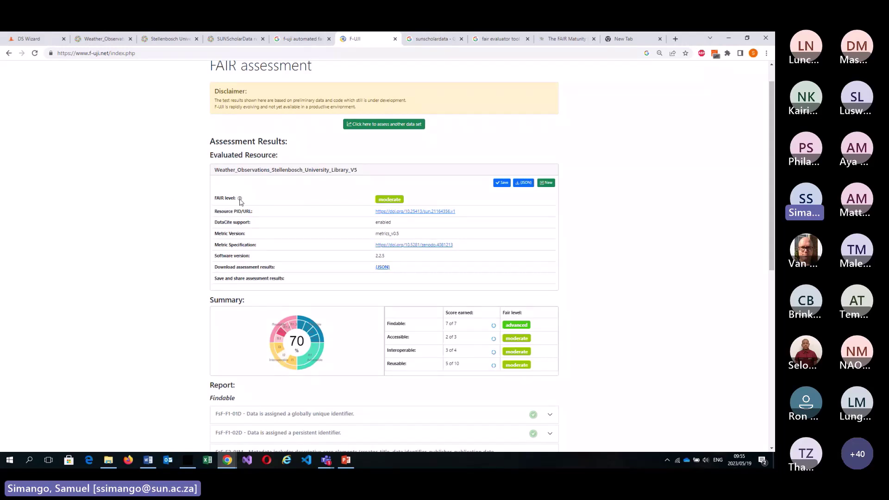
pyautogui.scroll(-3, 240, 201)
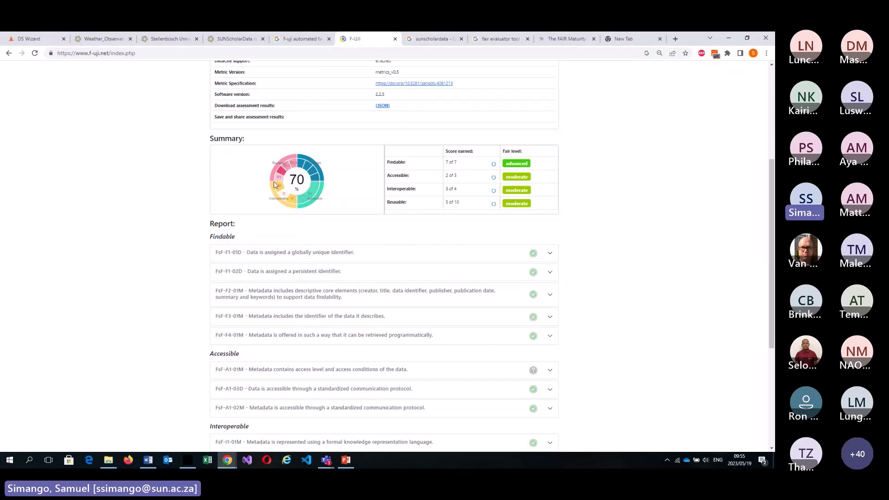
pyautogui.scroll(-1, 437, 257)
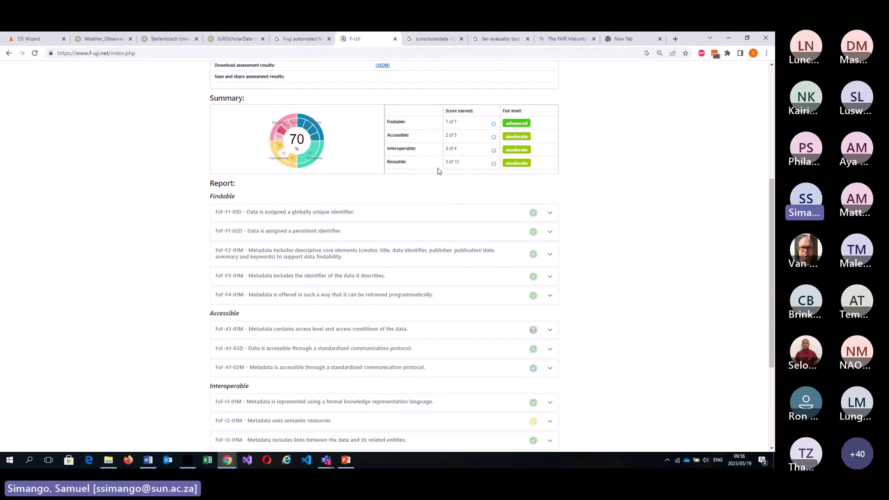
pyautogui.scroll(-3, 173, 198)
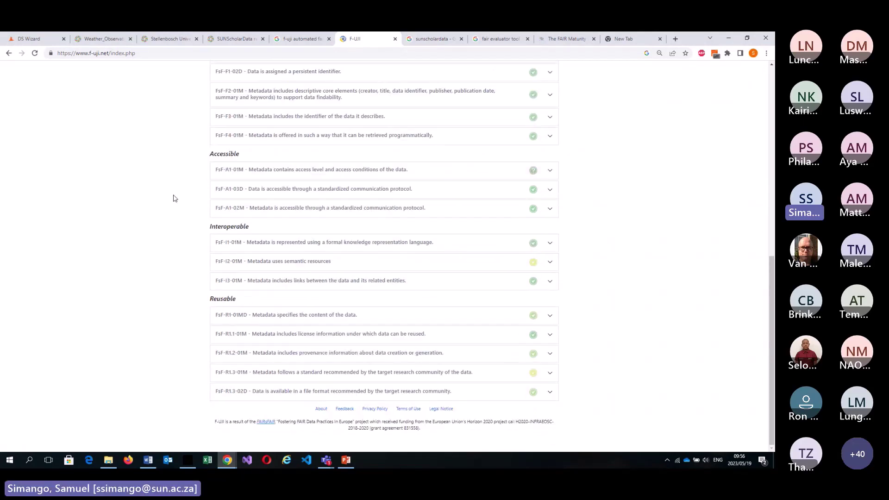
# - Inspect the details of metrics FsF-A1-01M and FsF-R1.3-01M, collapse them and go back over the report to the assessment summary
pyautogui.click(551, 172)
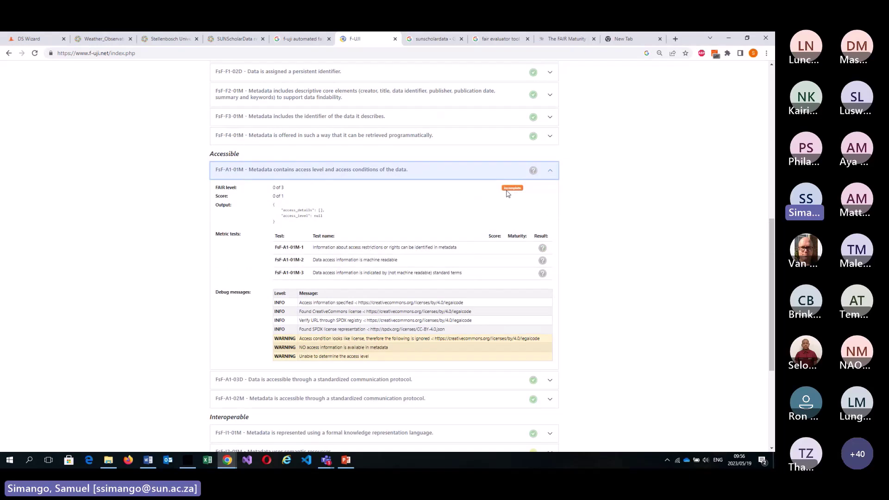
pyautogui.click(551, 172)
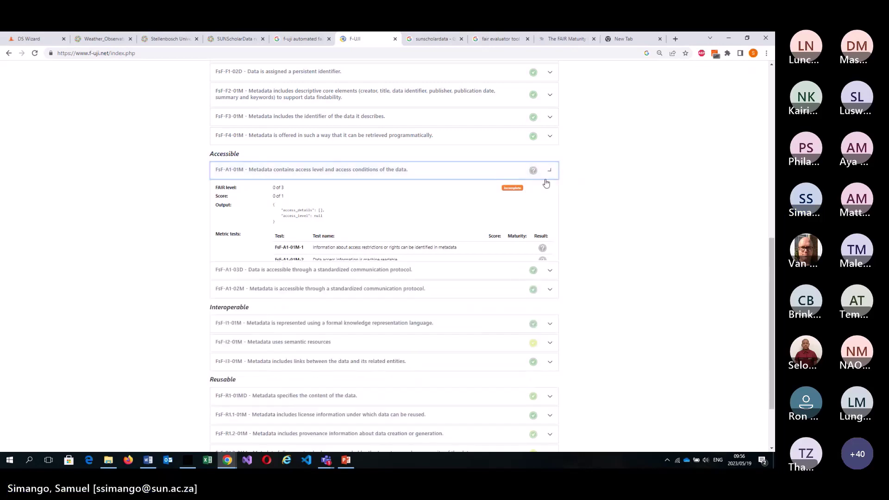
pyautogui.click(551, 377)
pyautogui.scroll(-3, 415, 374)
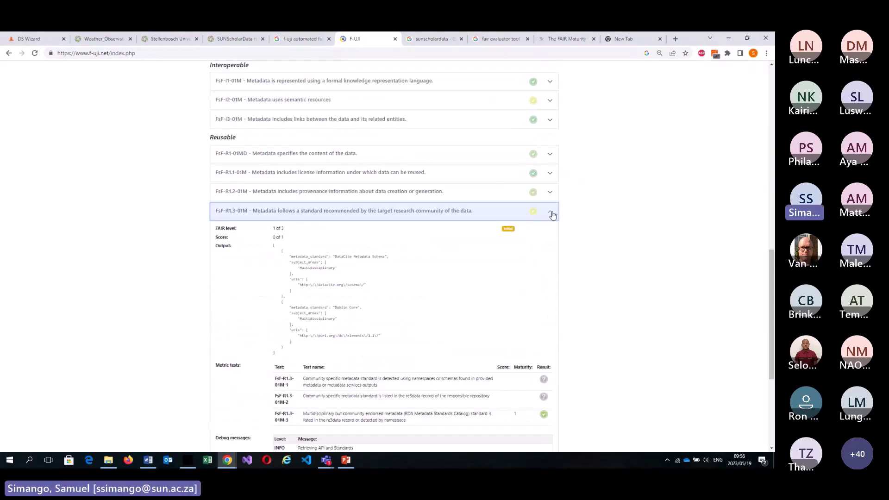
pyautogui.click(554, 216)
pyautogui.scroll(6, 228, 314)
pyautogui.scroll(-4, 254, 272)
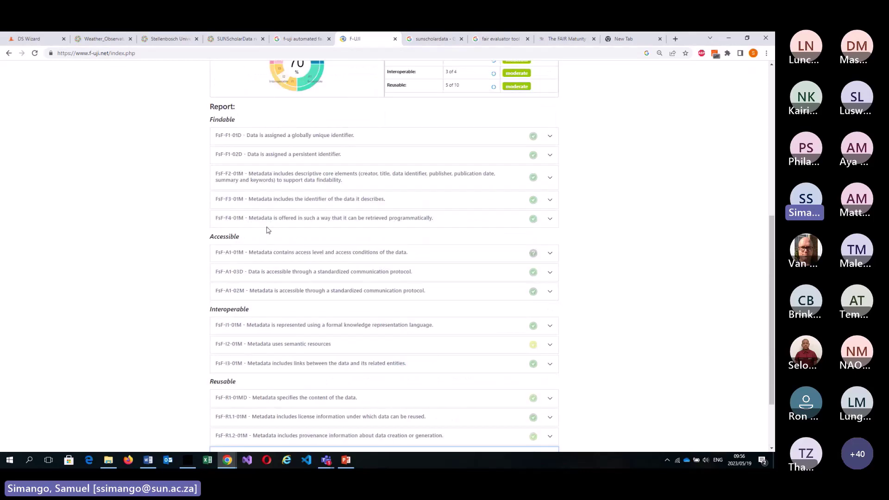
pyautogui.scroll(5, 274, 324)
pyautogui.scroll(2, 154, 332)
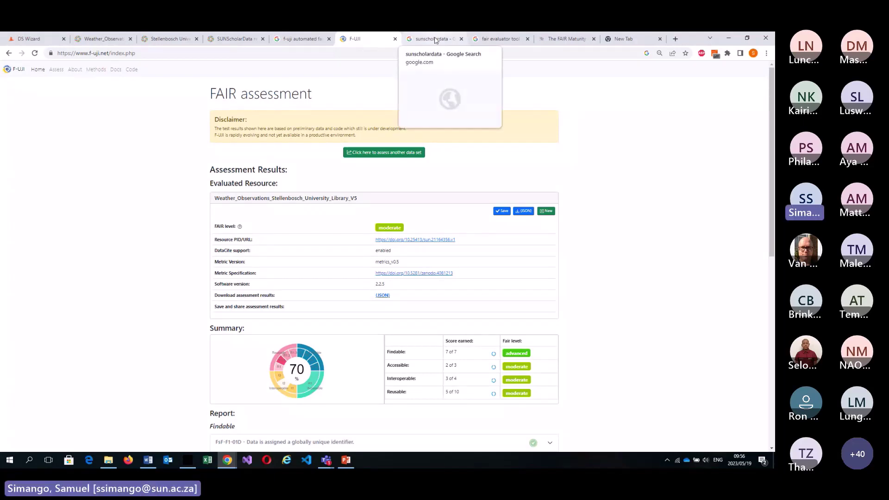
# - Start a resource evaluation in FAIR Evaluation Services and select the collection All Maturity Indicators EXCEPT searchability
pyautogui.click(566, 40)
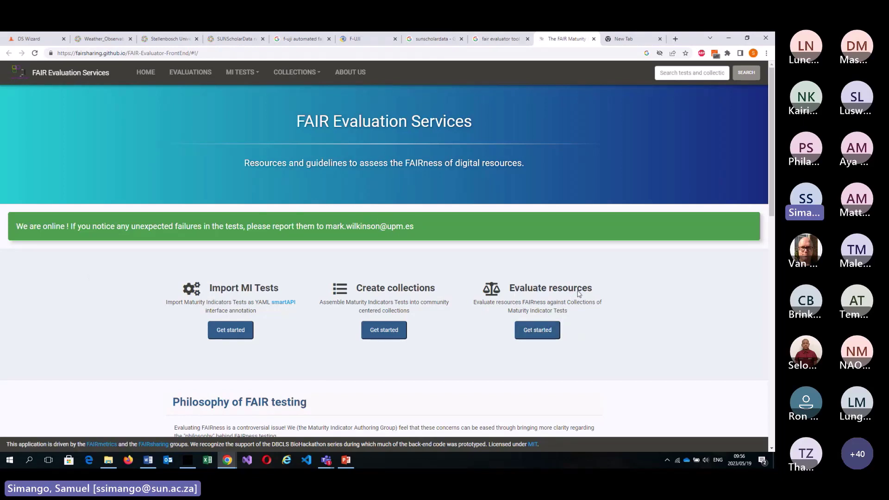
pyautogui.click(538, 333)
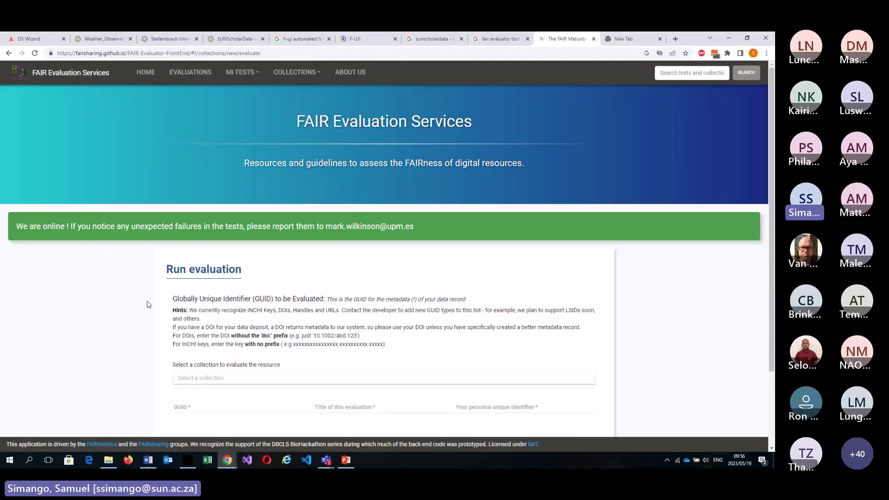
pyautogui.scroll(-2, 199, 294)
pyautogui.click(198, 284)
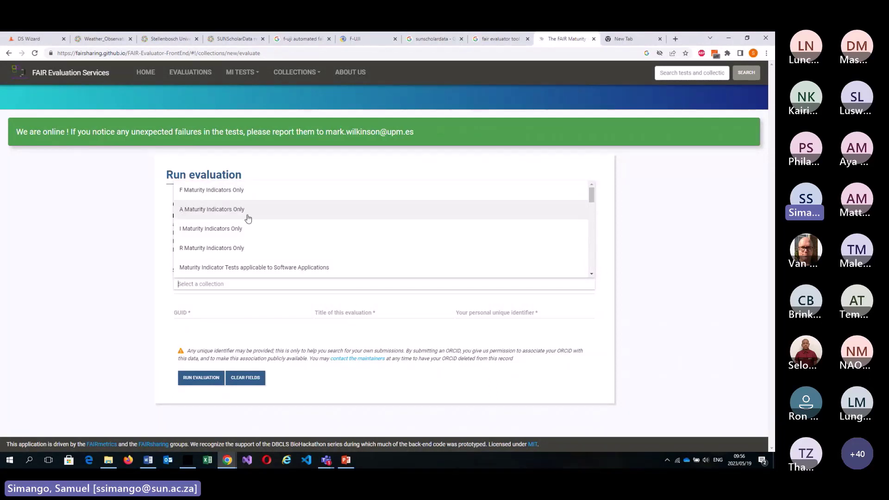
pyautogui.moveTo(592, 199); pyautogui.dragTo(593, 262)
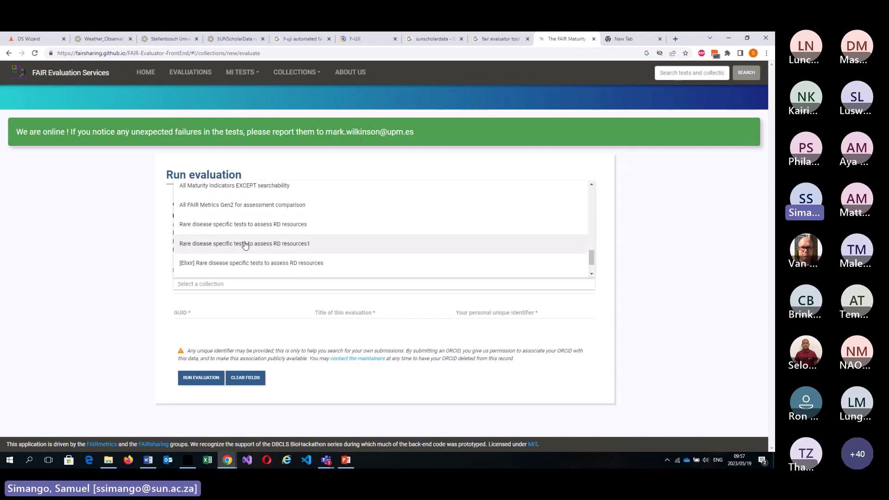
pyautogui.scroll(1, 245, 246)
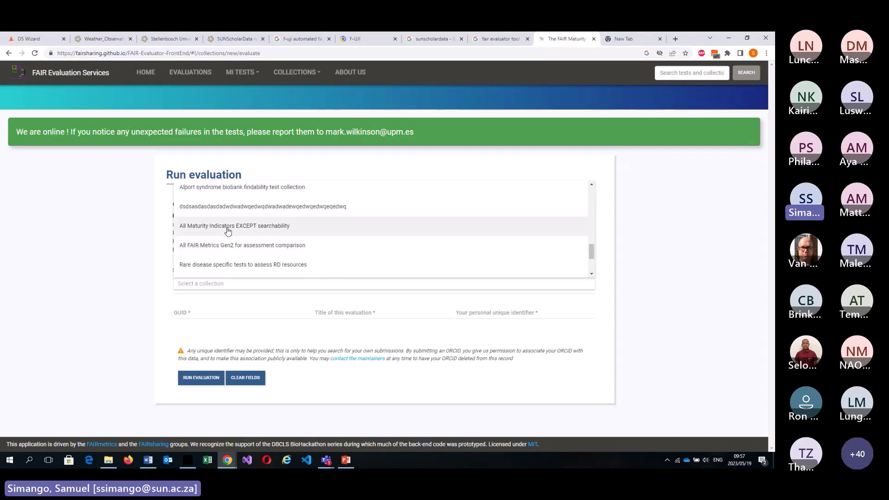
pyautogui.click(228, 227)
pyautogui.click(197, 313)
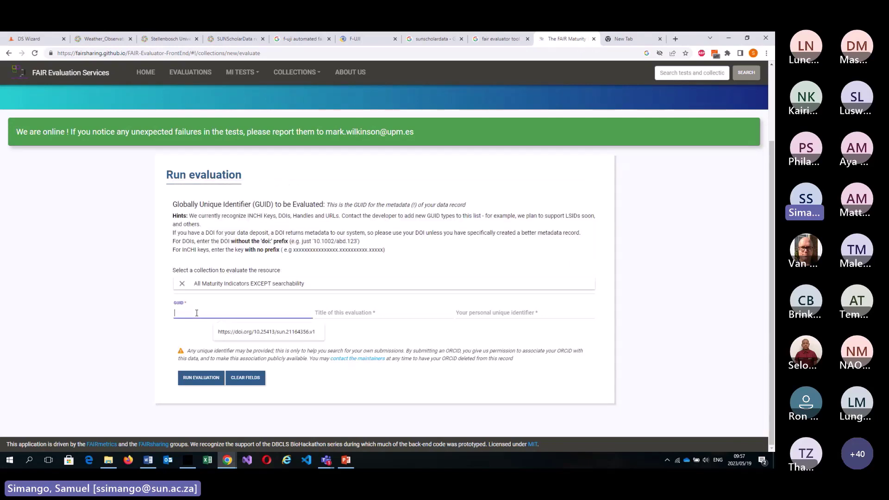
pyautogui.click(266, 331)
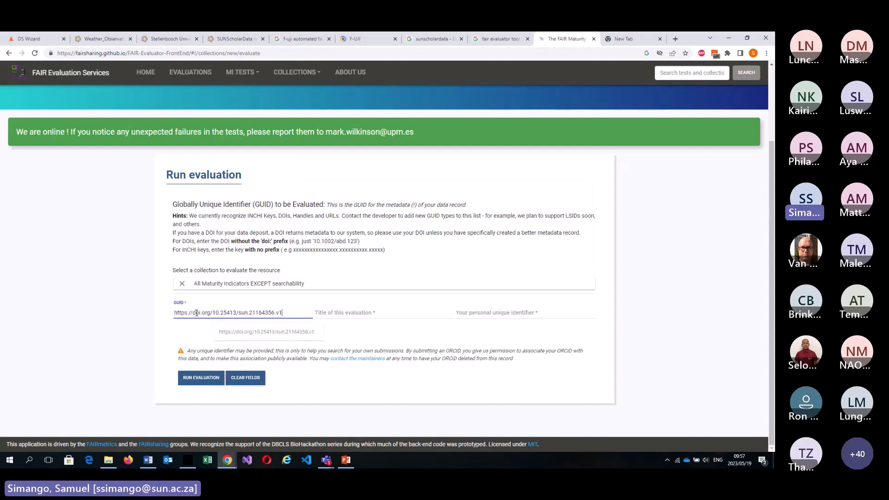
pyautogui.click(337, 313)
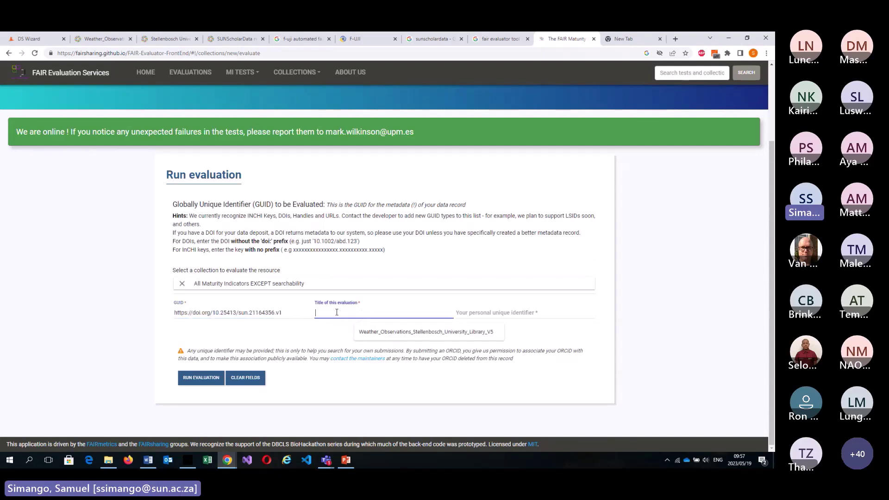
pyautogui.click(372, 333)
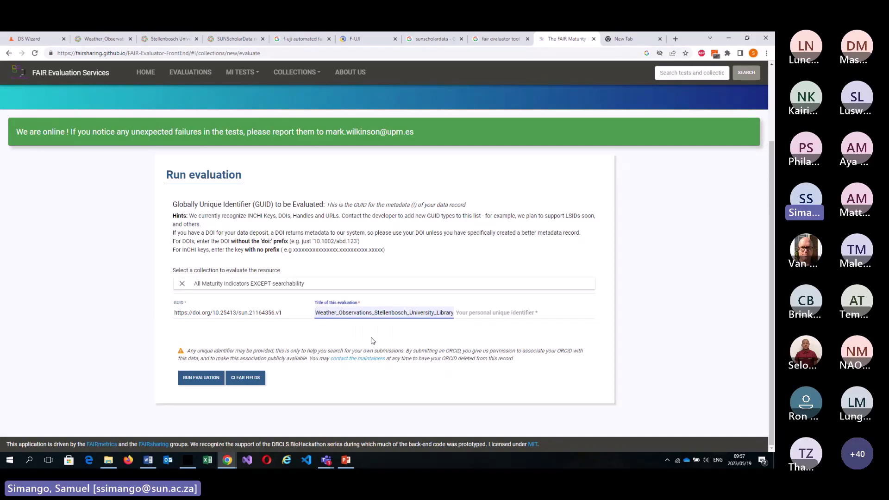
pyautogui.click(483, 312)
pyautogui.click(504, 334)
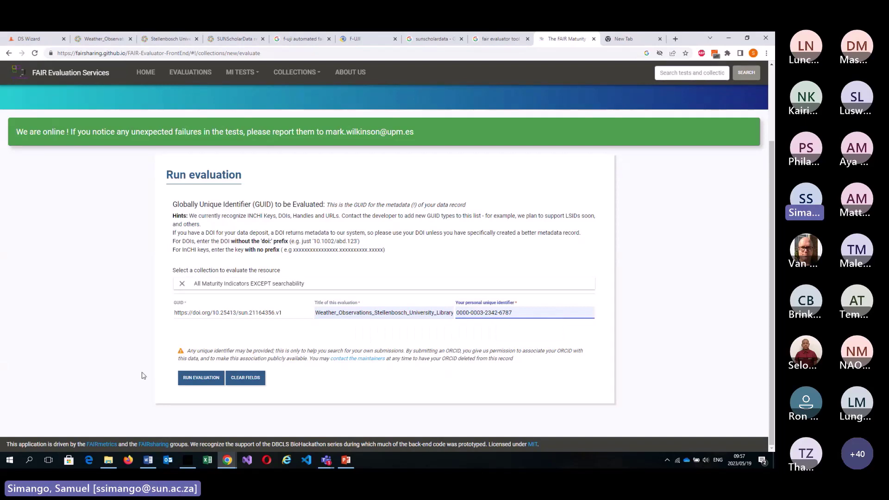
pyautogui.click(195, 385)
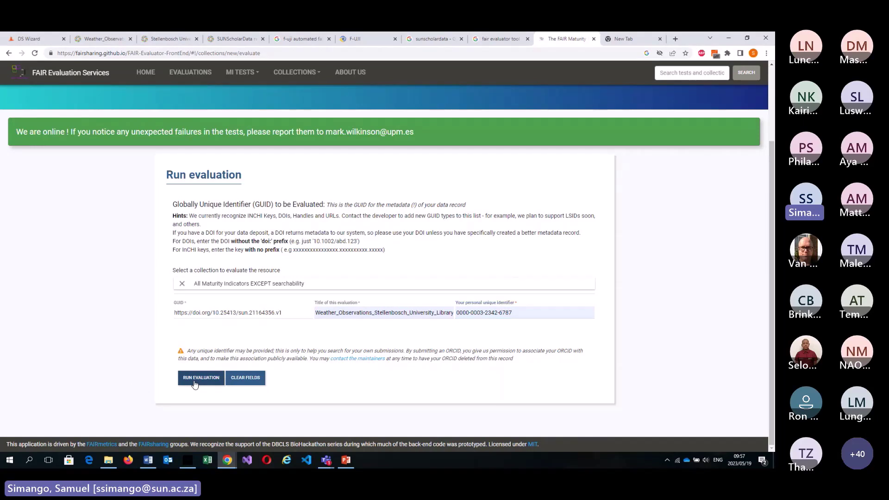